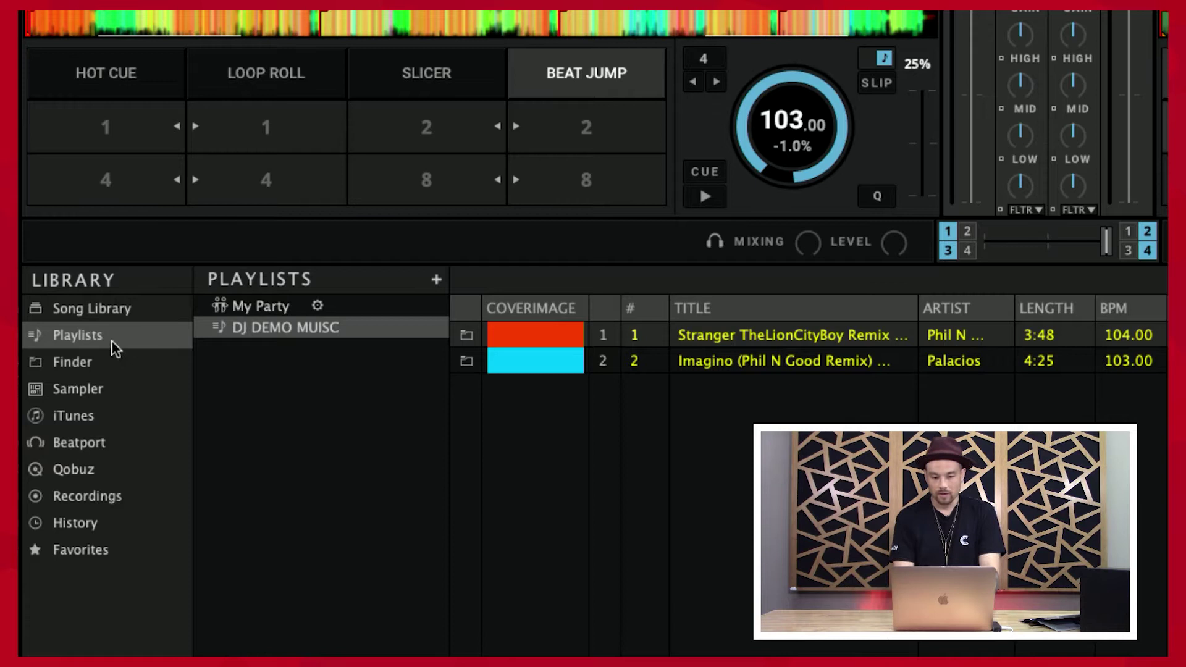
Add a playlist folder named 'HOUSE MUSIC' to the Playlists library
left_click(436, 281)
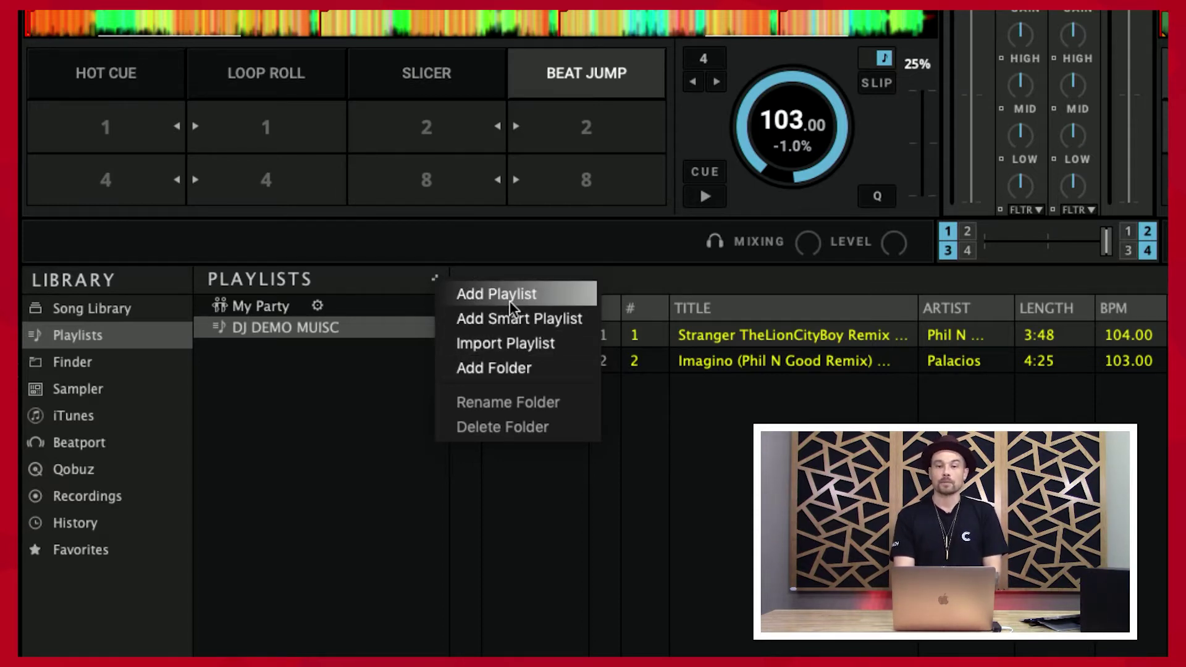
left_click(503, 367)
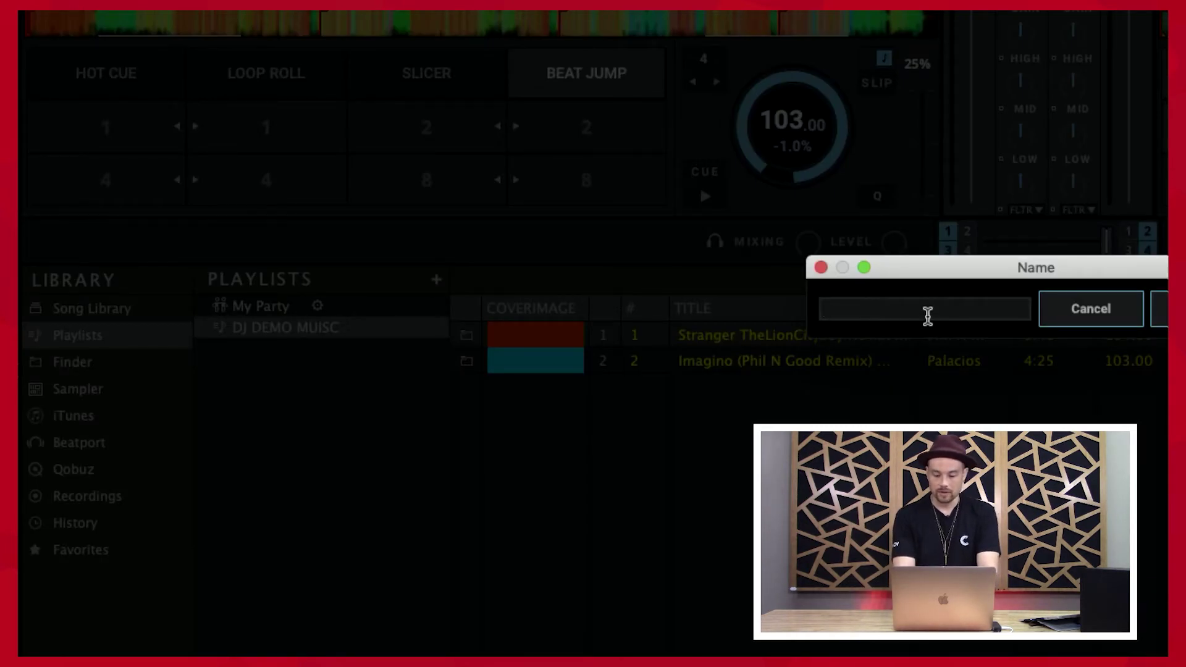
type("HOUSE MUSIC")
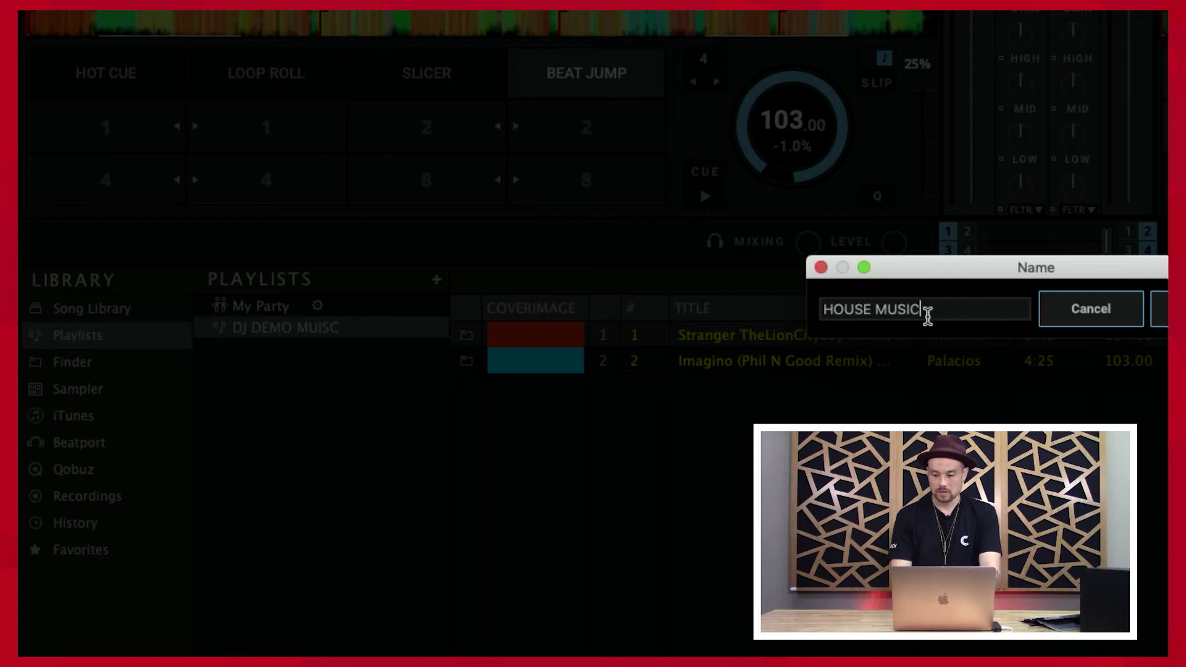
left_click(1159, 309)
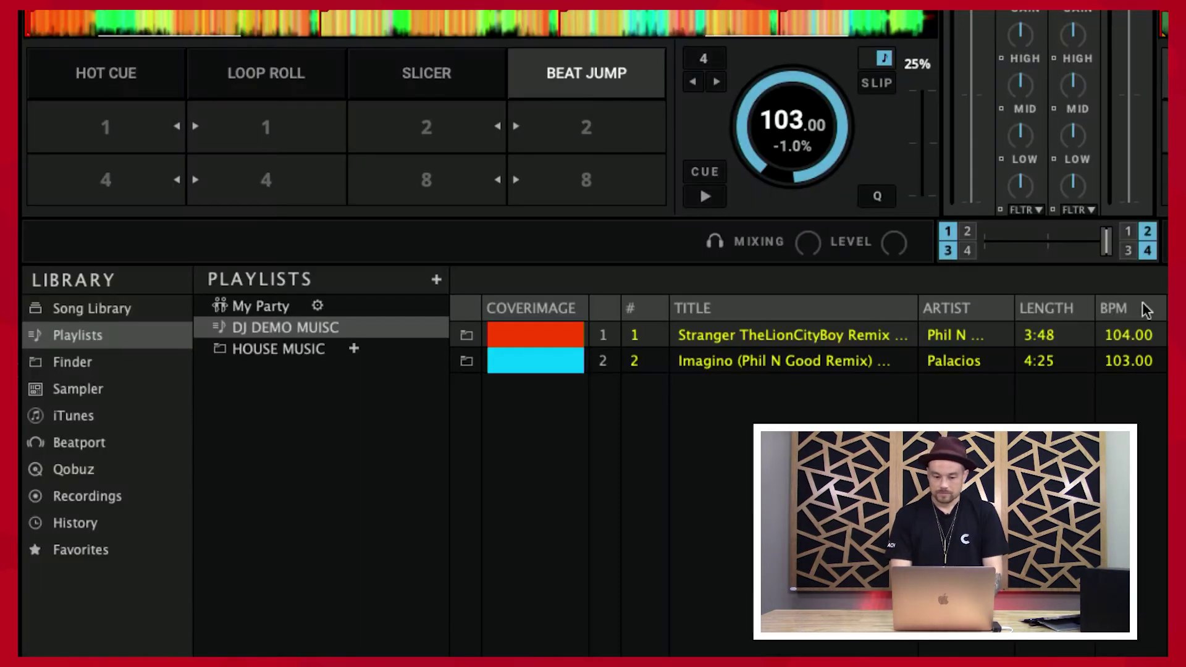
Create a 'Deep House' playlist inside HOUSE MUSIC and expand the folder to show it
left_click(305, 351)
left_click(353, 349)
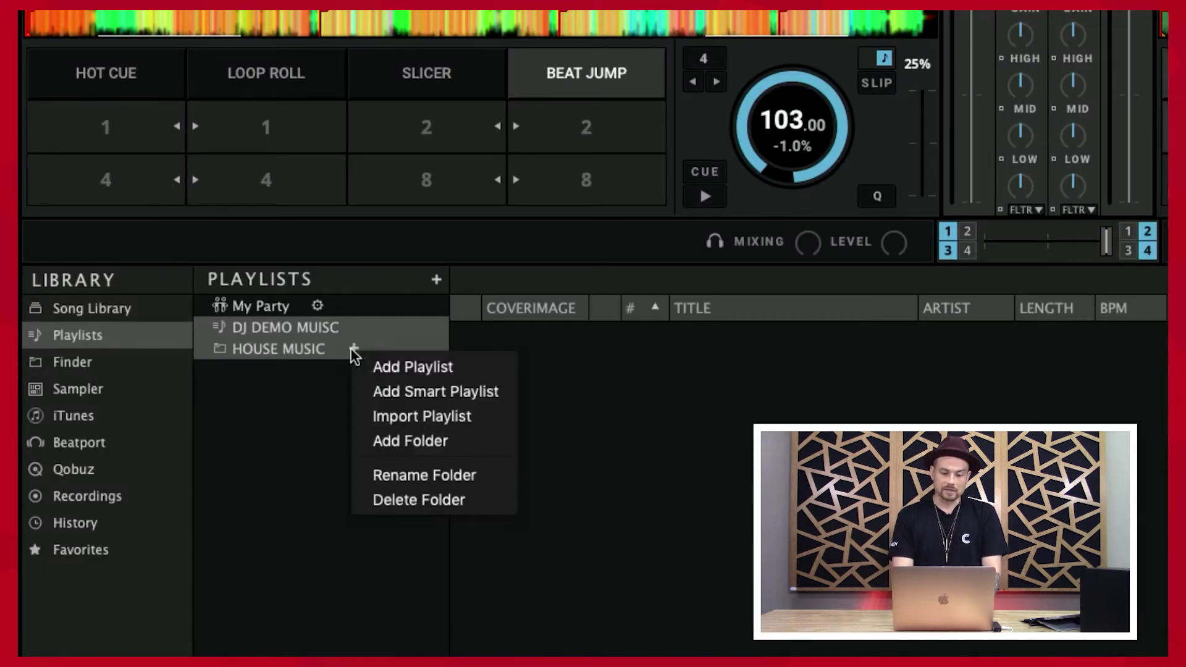
left_click(386, 367)
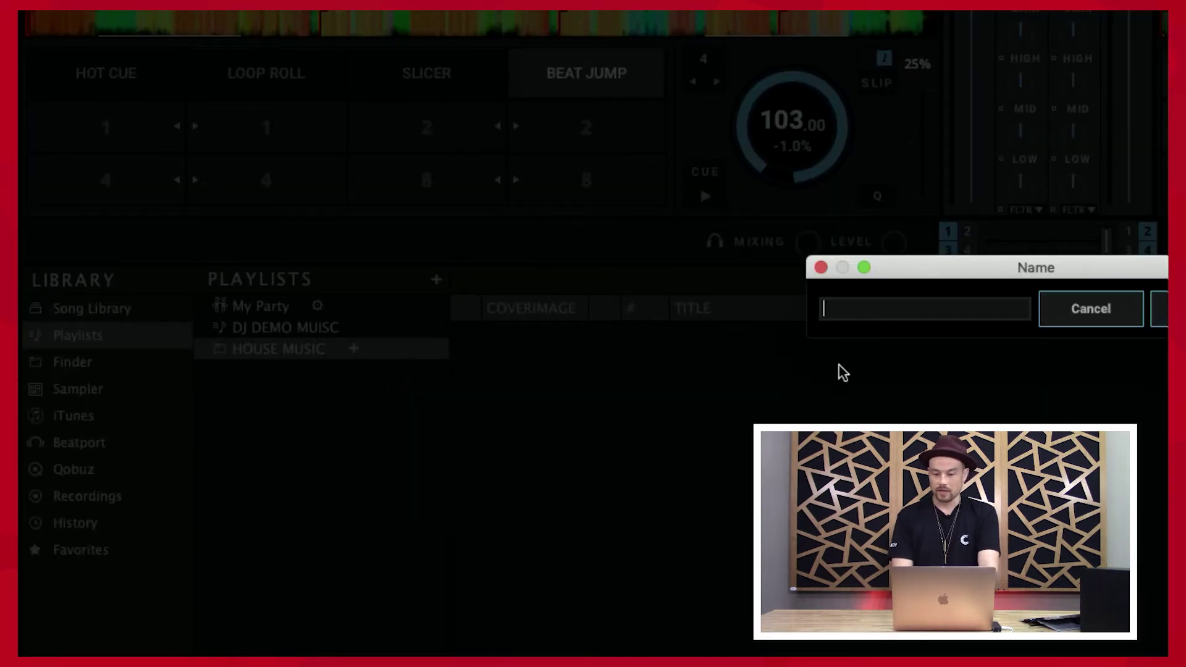
type("Deep House")
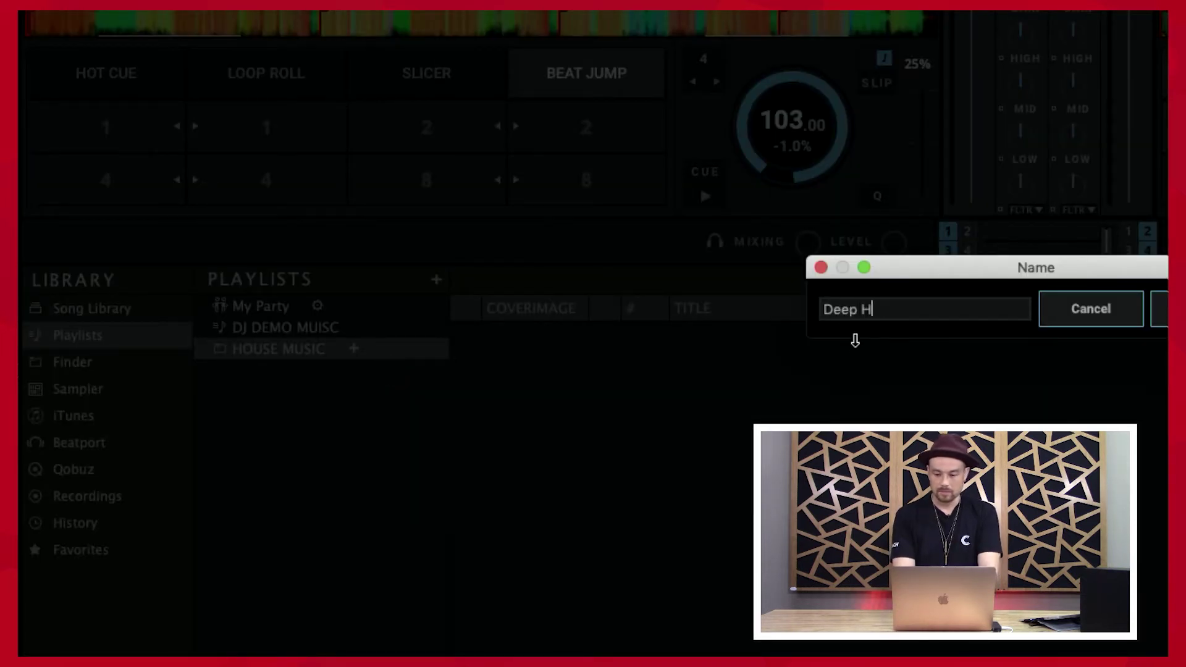
left_click(1155, 317)
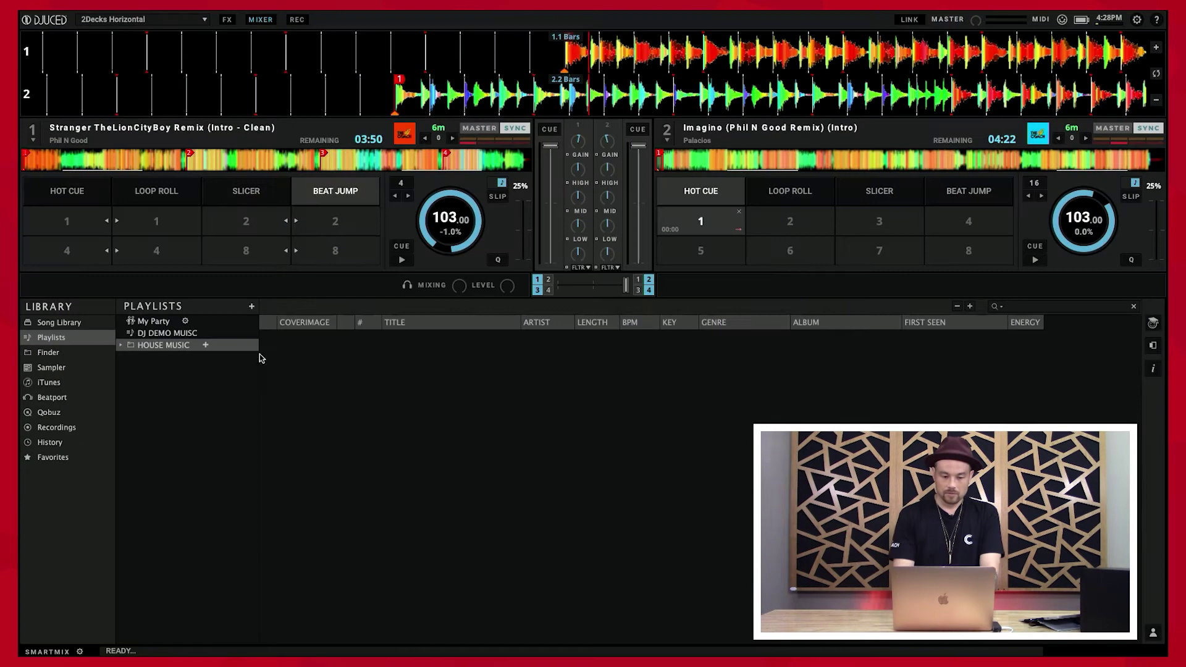
left_click(121, 346)
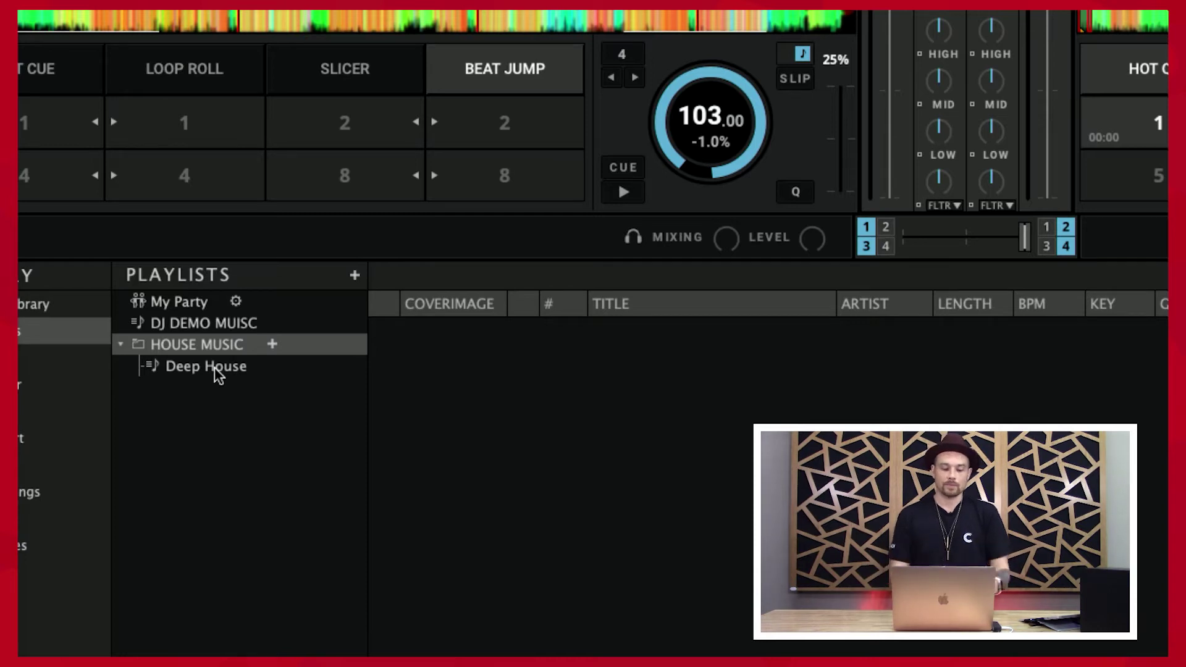
left_click(121, 344)
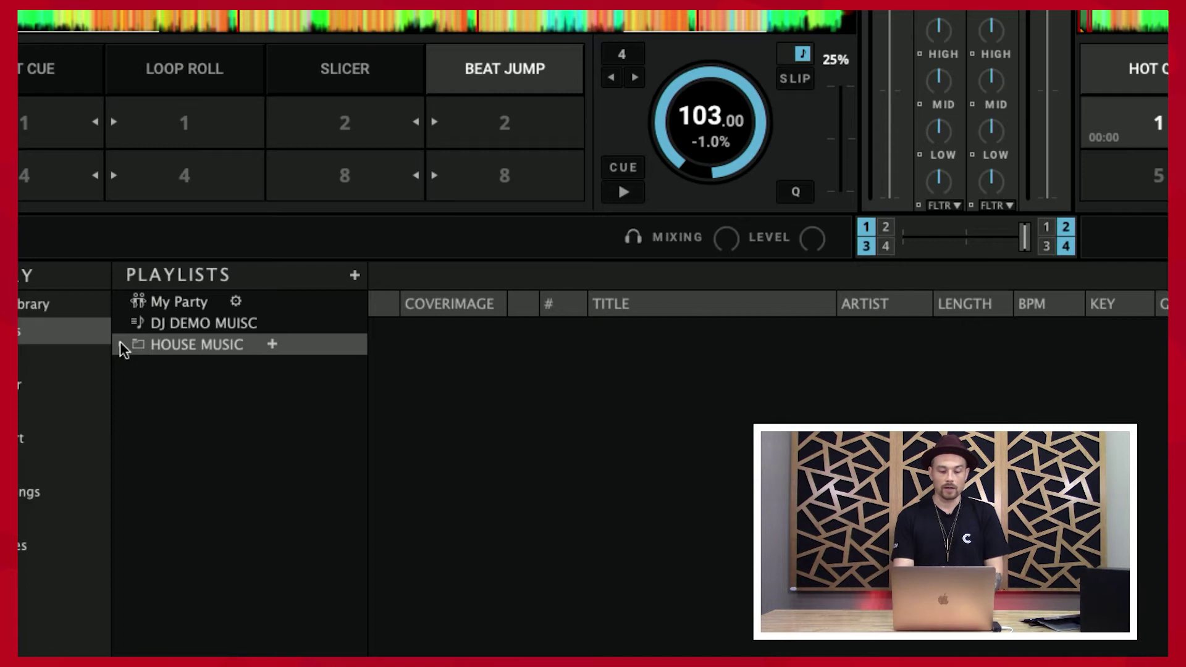
left_click(121, 344)
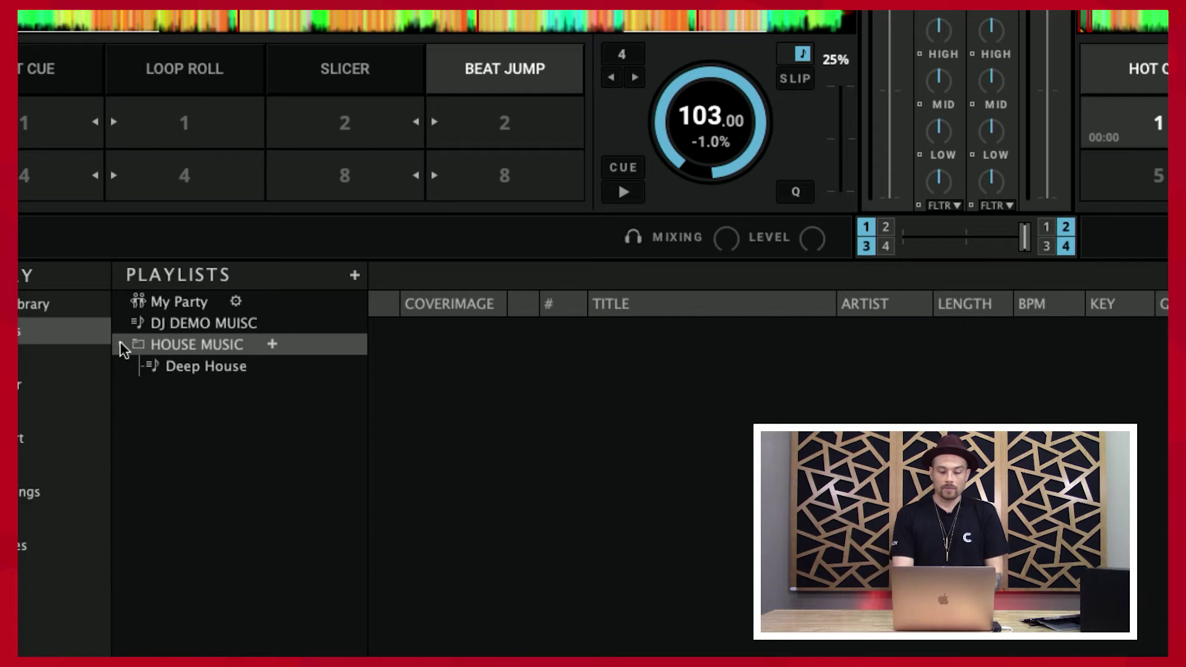
left_click(356, 278)
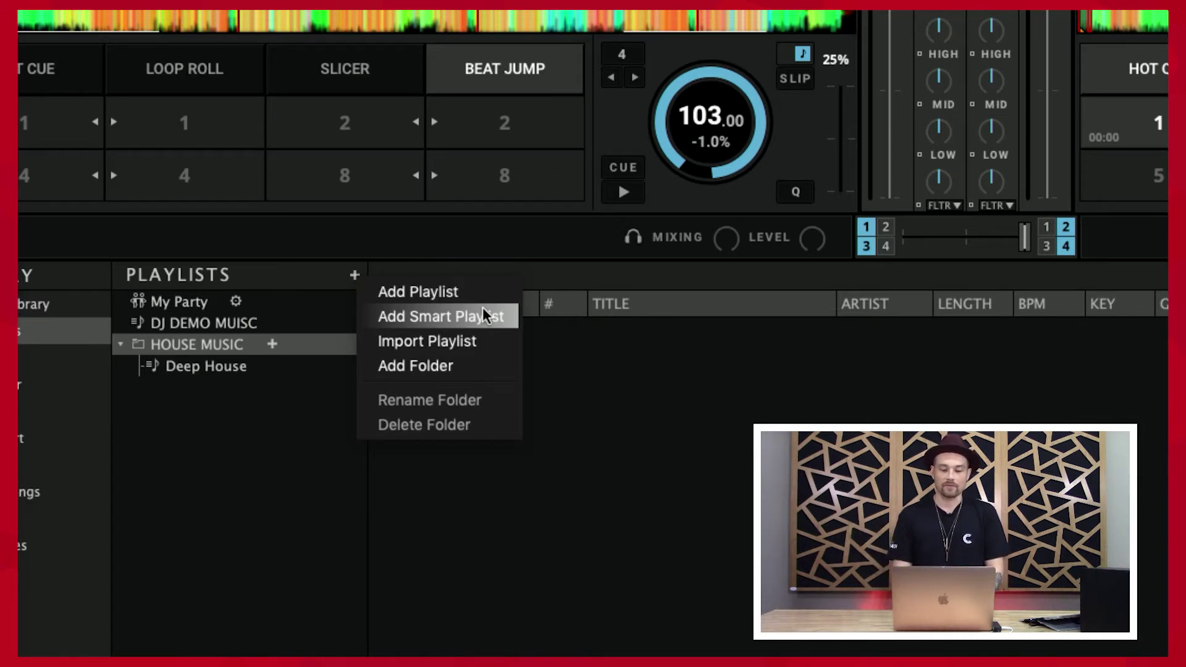
left_click(579, 393)
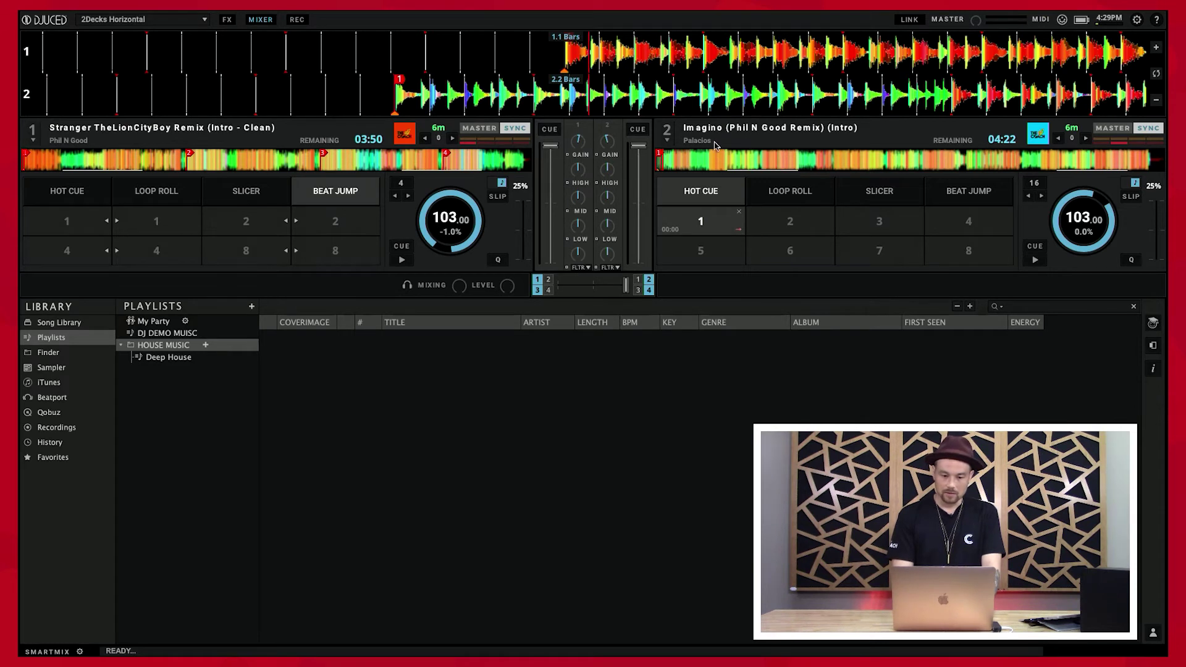
Drag the Imagino track from deck 2 into Deep House and view the playlist's single track
left_click_drag(736, 143, 165, 358)
left_click(164, 358)
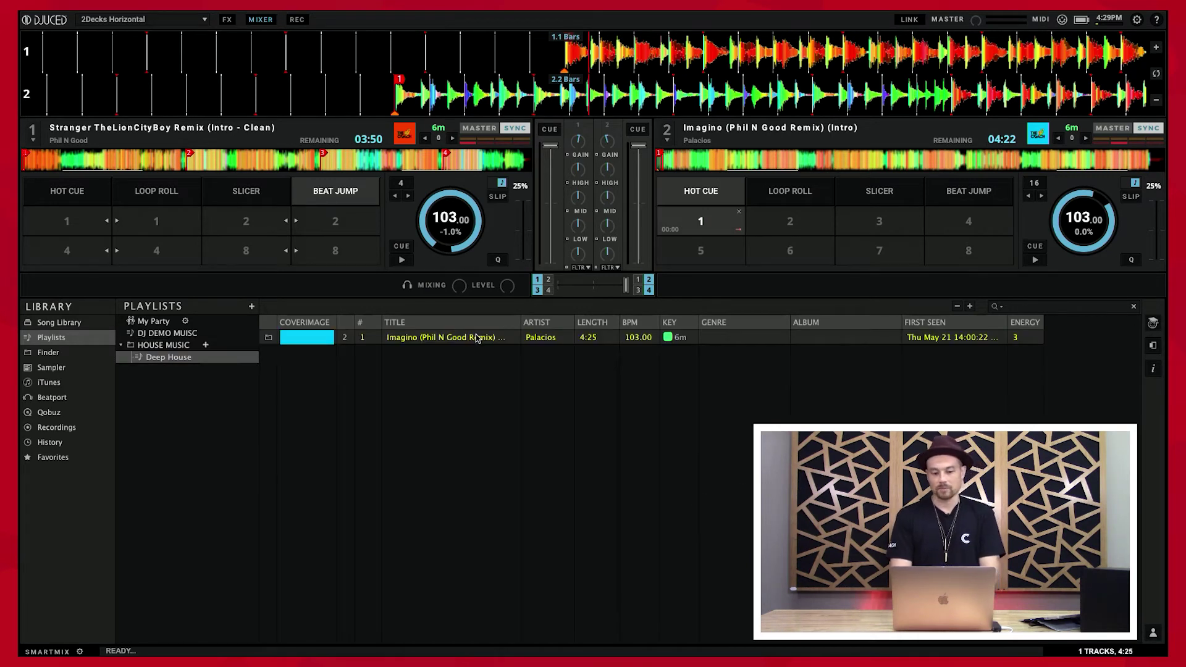
left_click(176, 347)
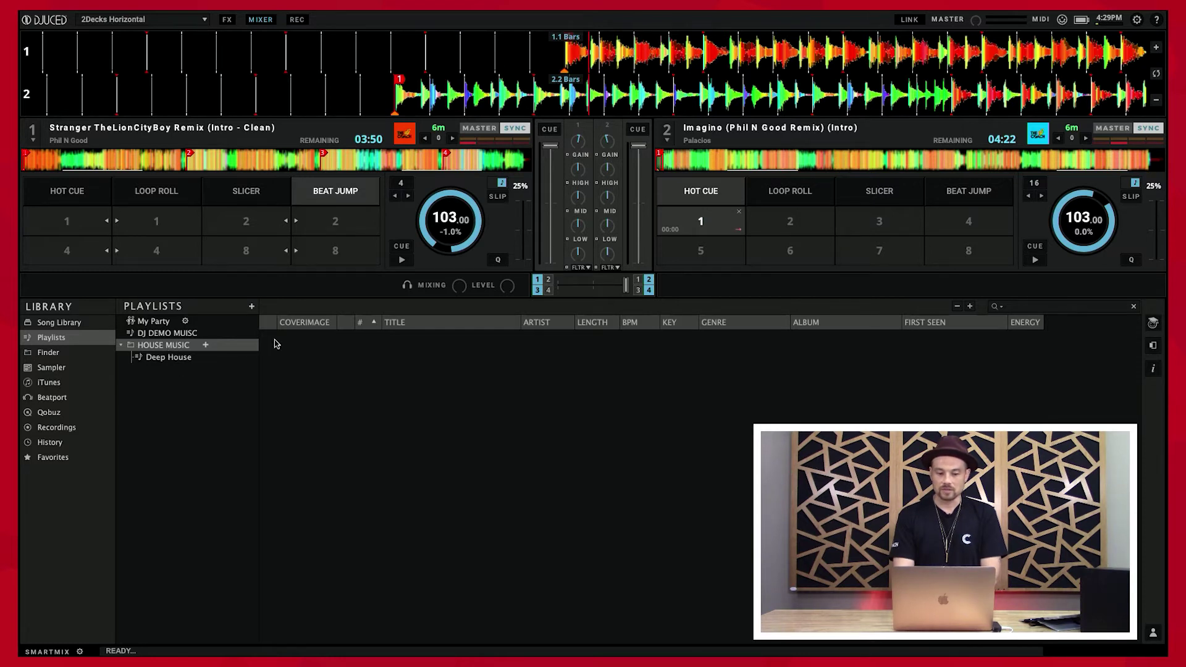
left_click(162, 357)
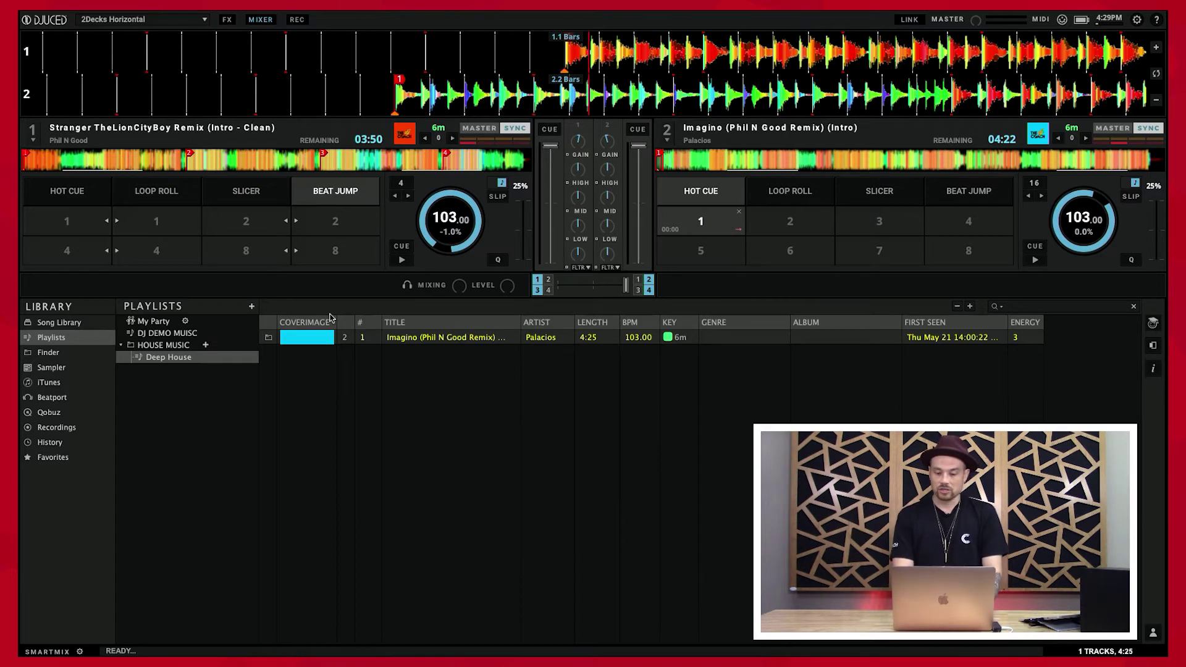
Add a Comment column to the track list to reveal Imagino's comment '8B intro, 8B Drop, Inst Scratch Loop'
right_click(745, 329)
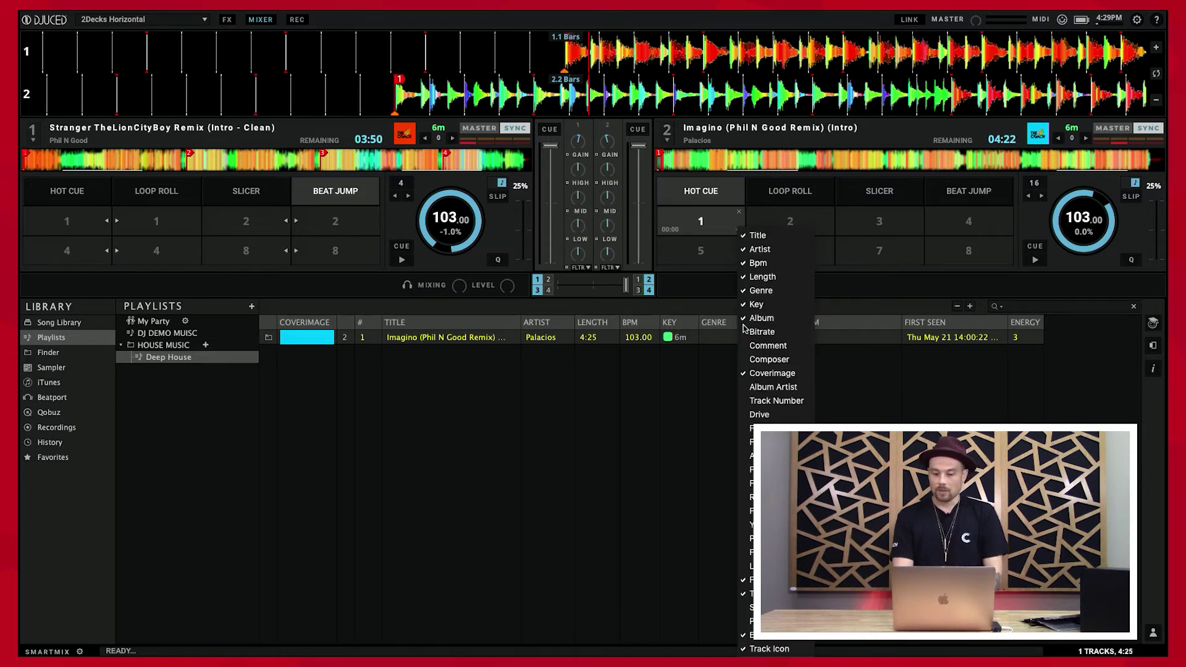
left_click(498, 326)
right_click(477, 324)
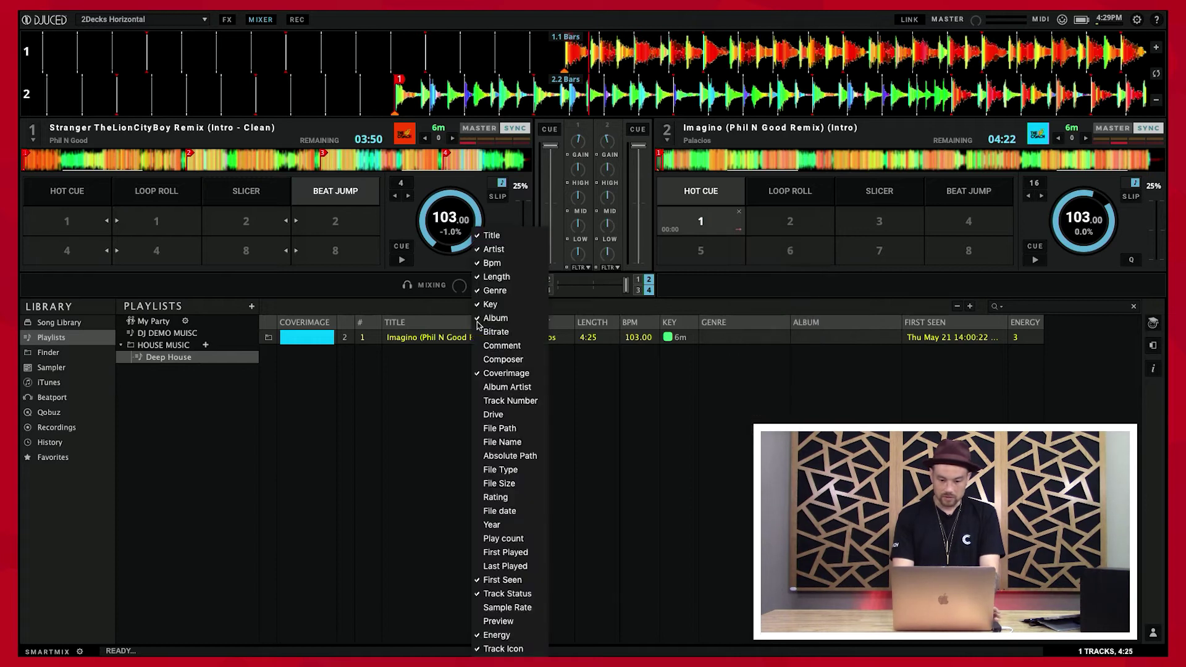
left_click(502, 350)
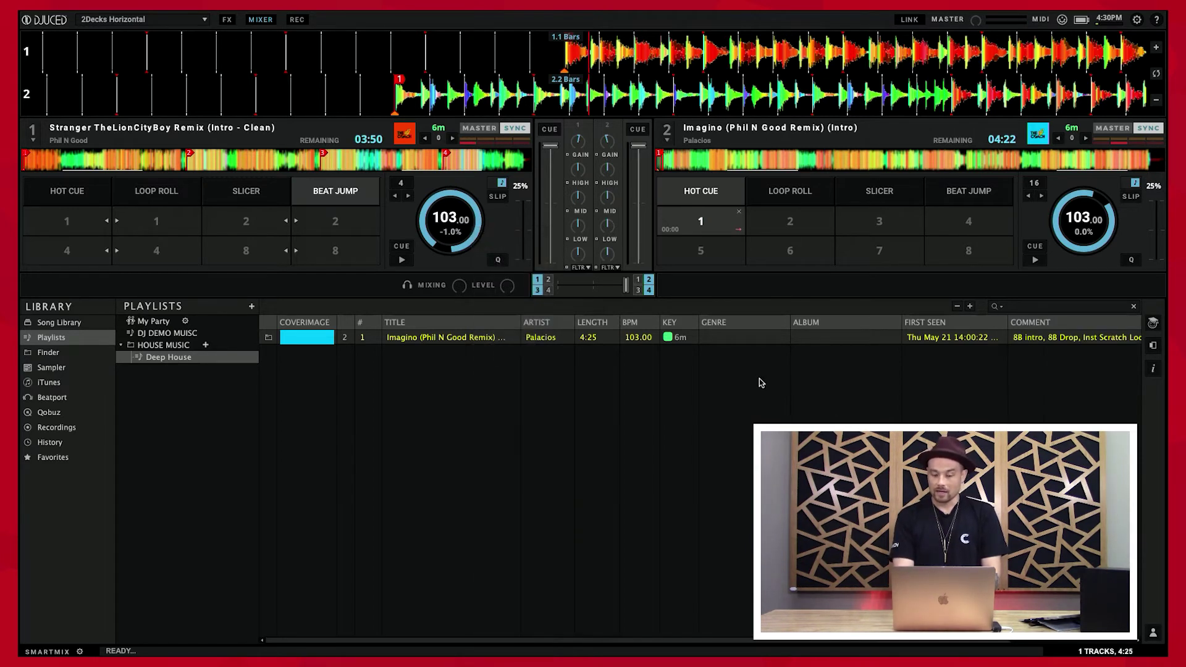
scroll(805, 384, "right", 2)
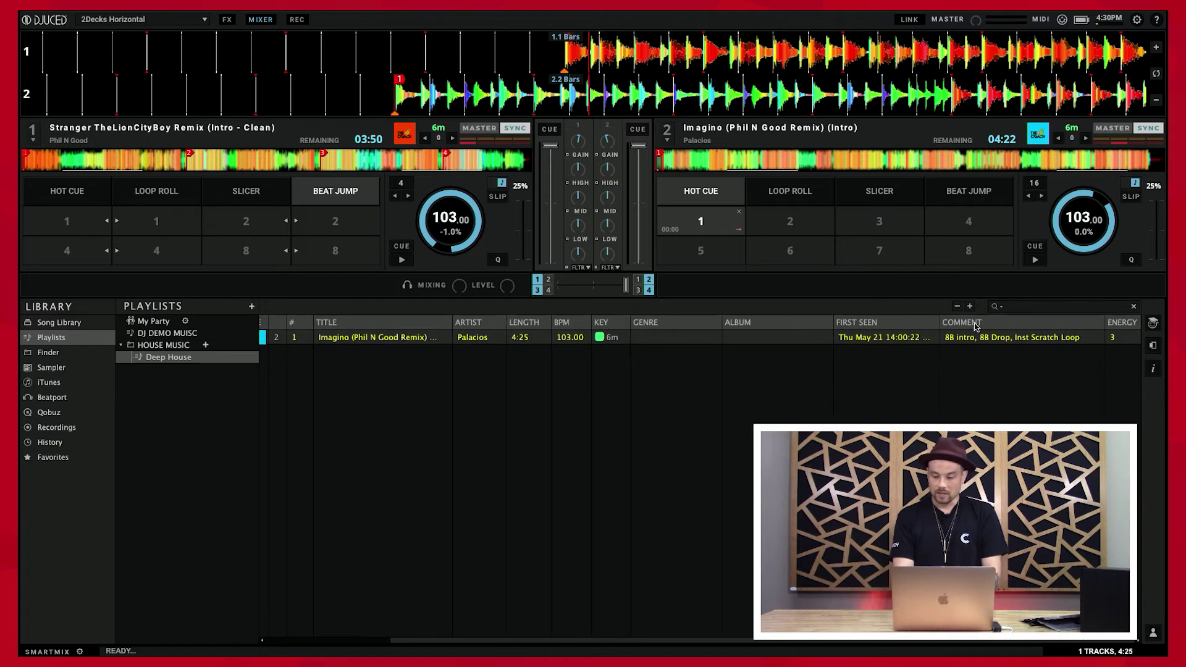
left_click(993, 339)
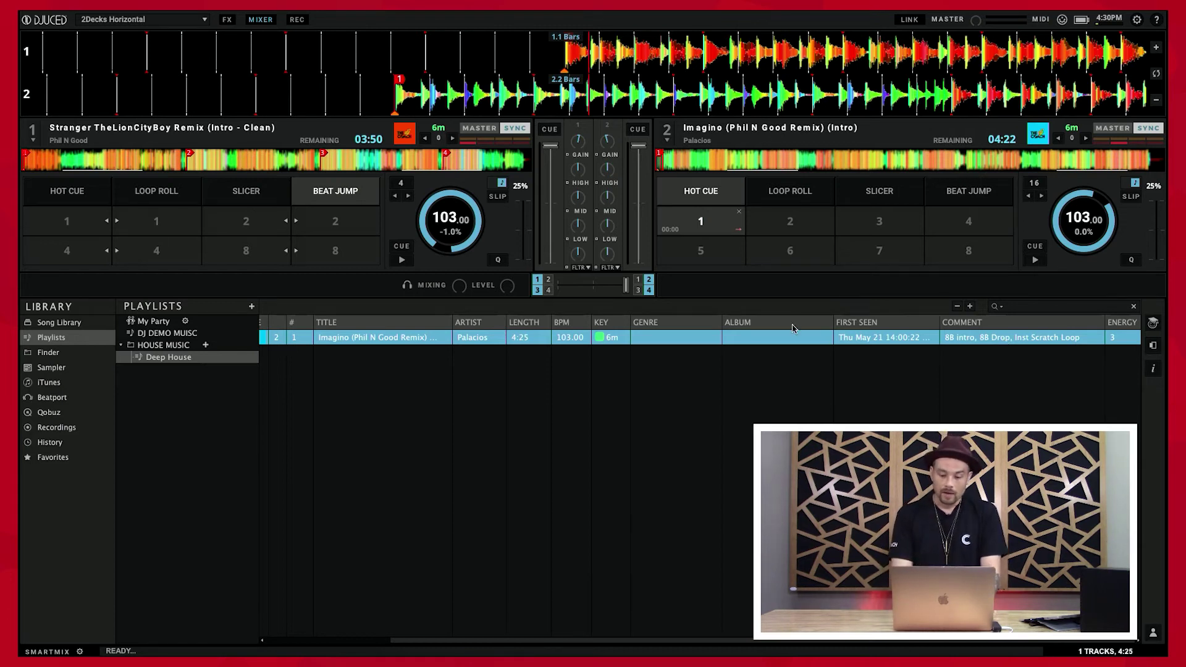
scroll(797, 327, "left", 3)
Open the column chooser from the ALBUM header to hide the Album column
right_click(838, 325)
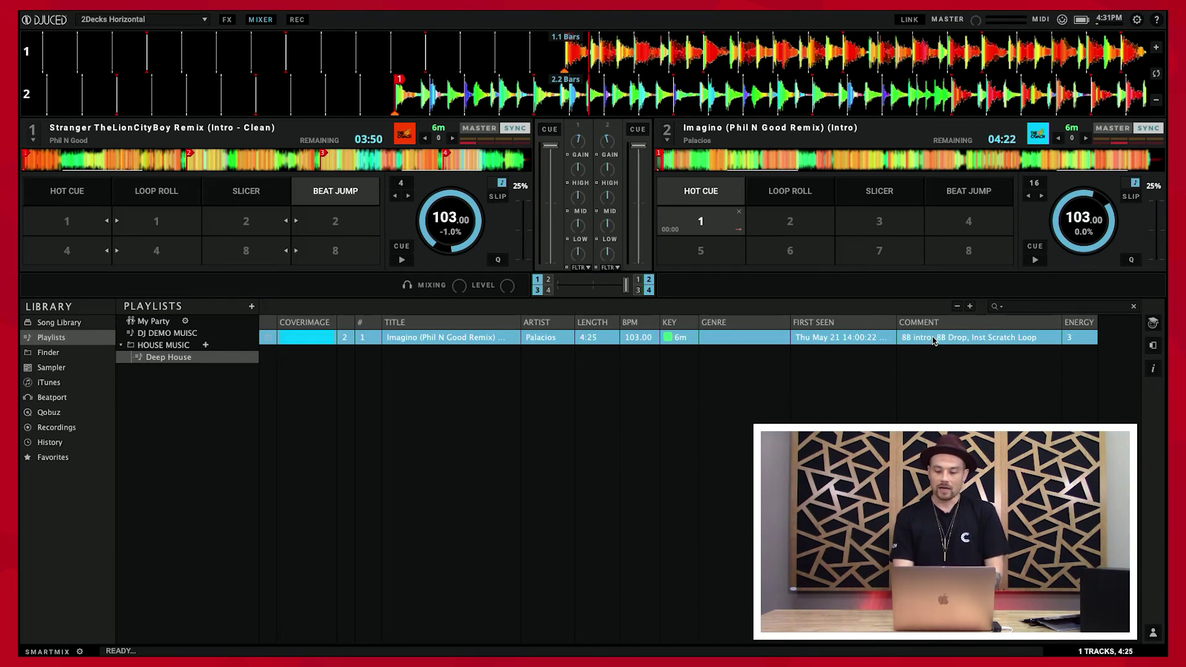
Append 'great!' to the end of Imagino's comment
double_click(934, 339)
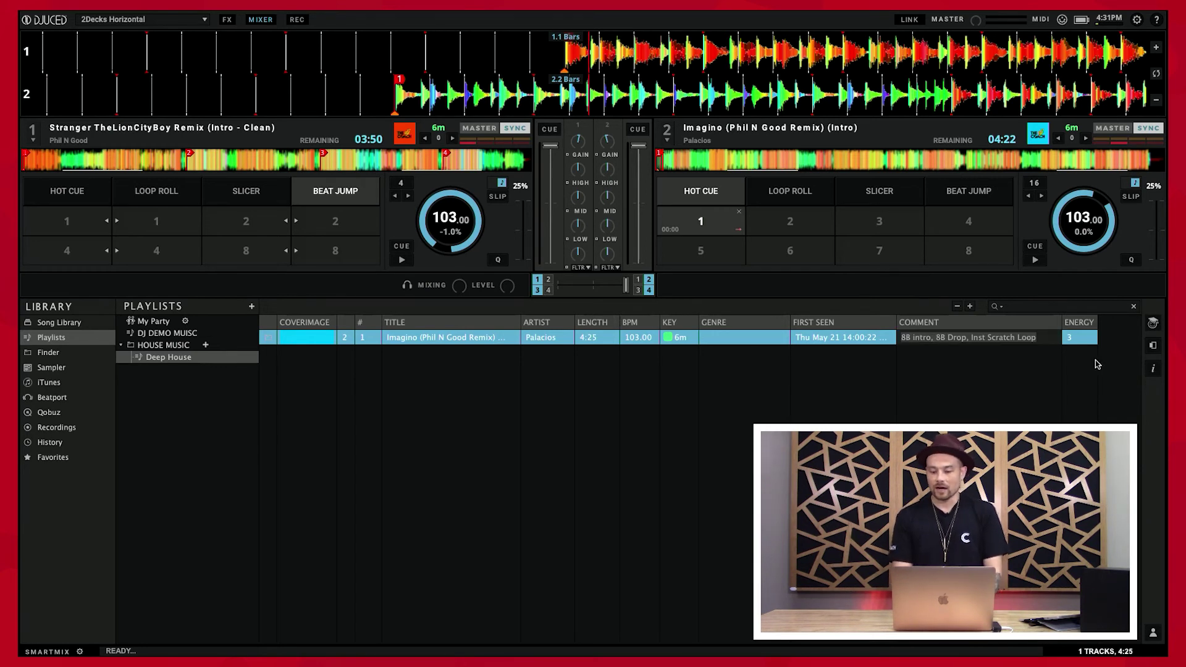
left_click(1046, 339)
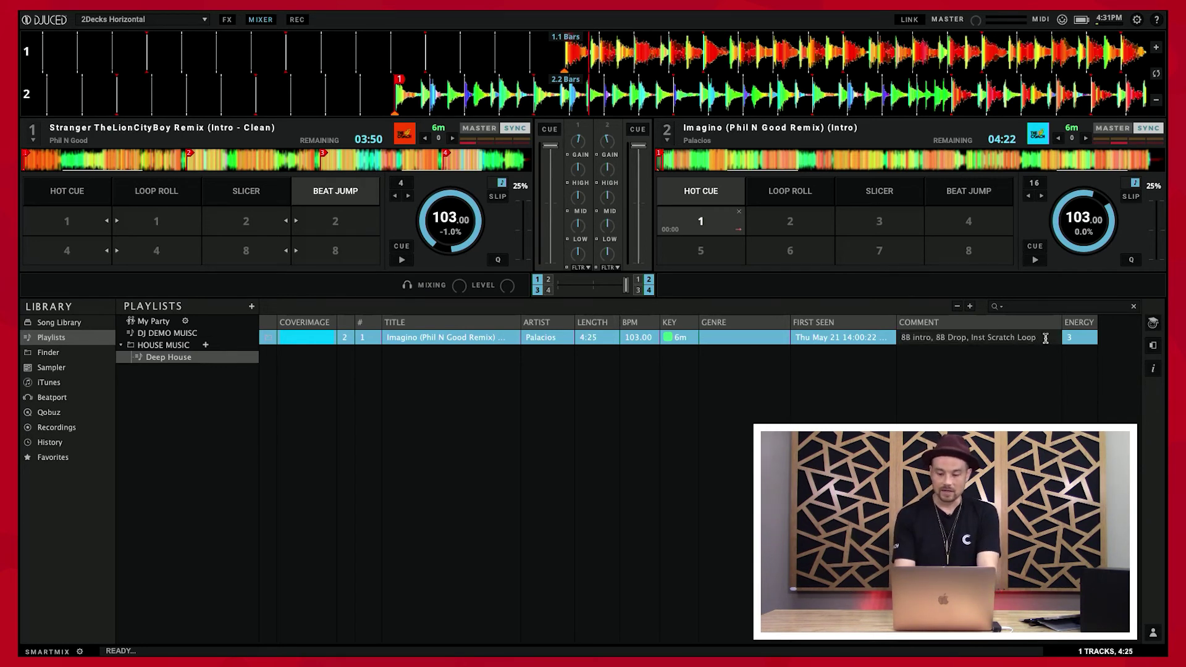
type("Outro")
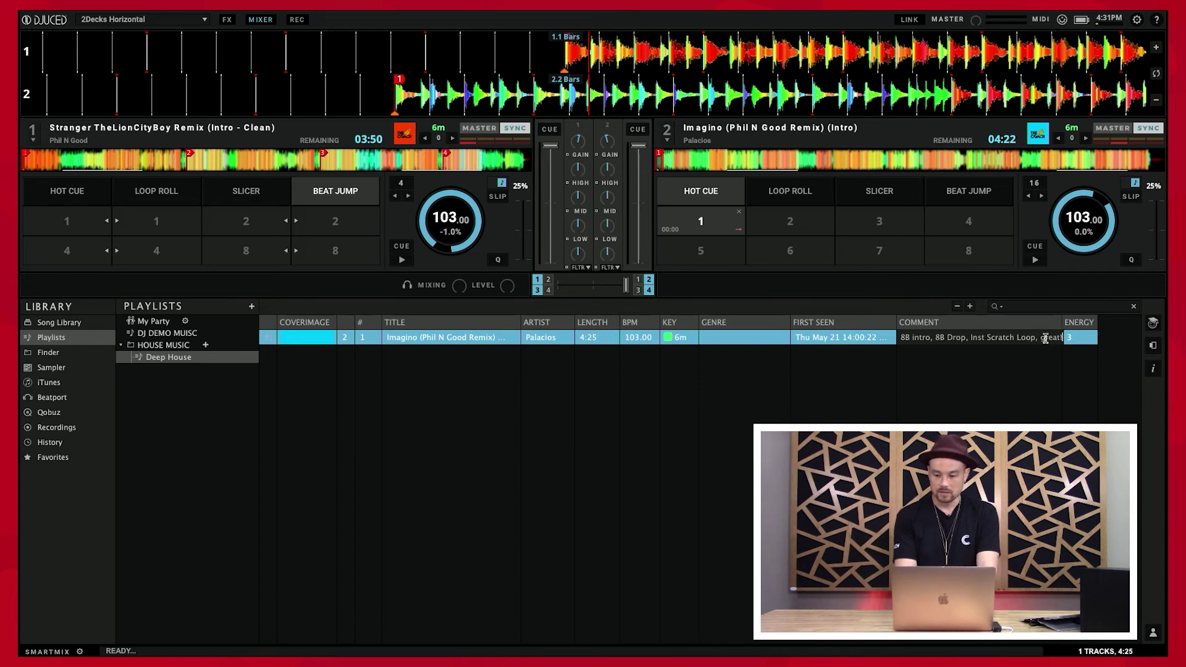
key("Return")
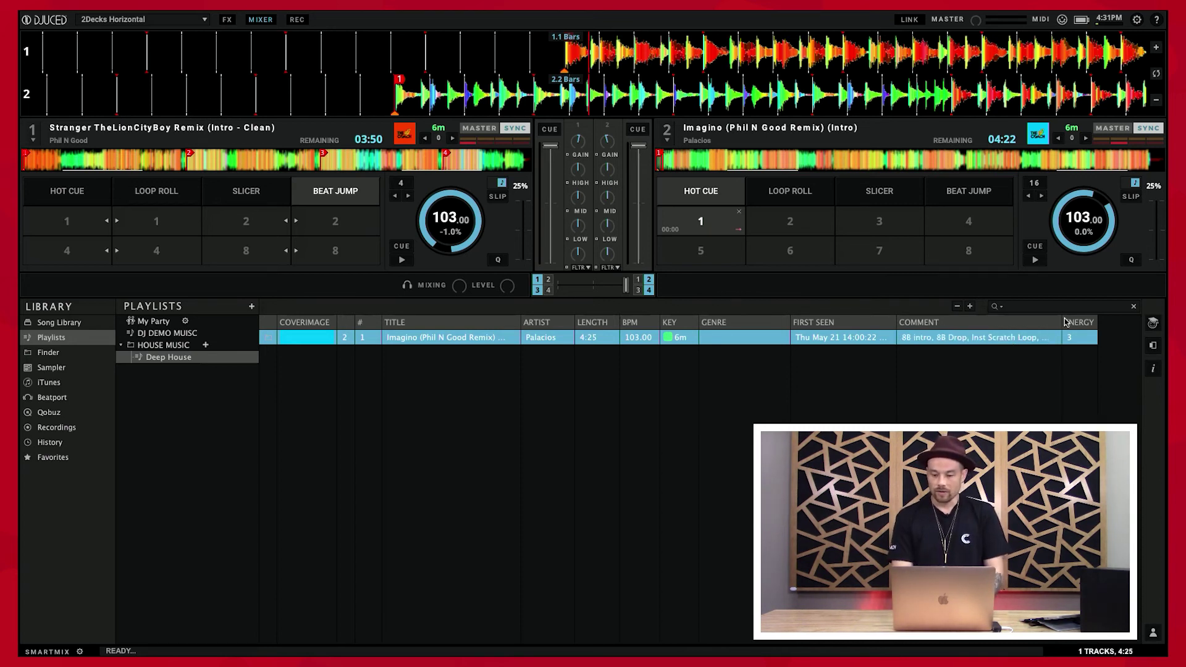
Widen the Comment column so the full comment text is visible
left_click_drag(1061, 322, 1085, 322)
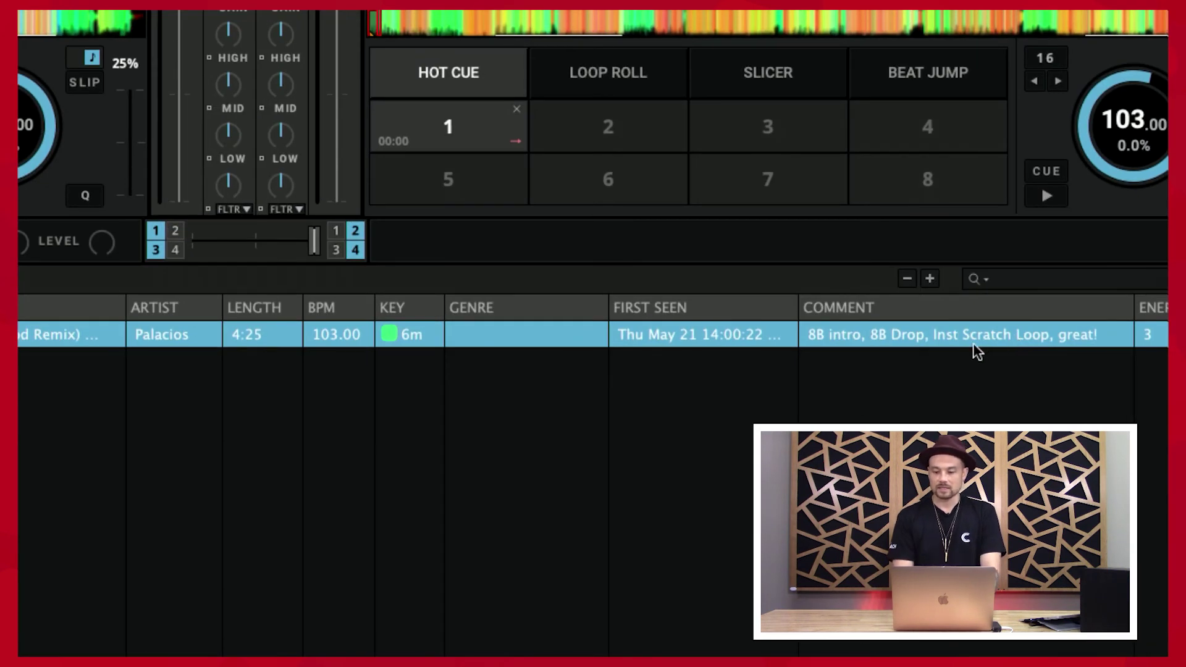
double_click(1005, 337)
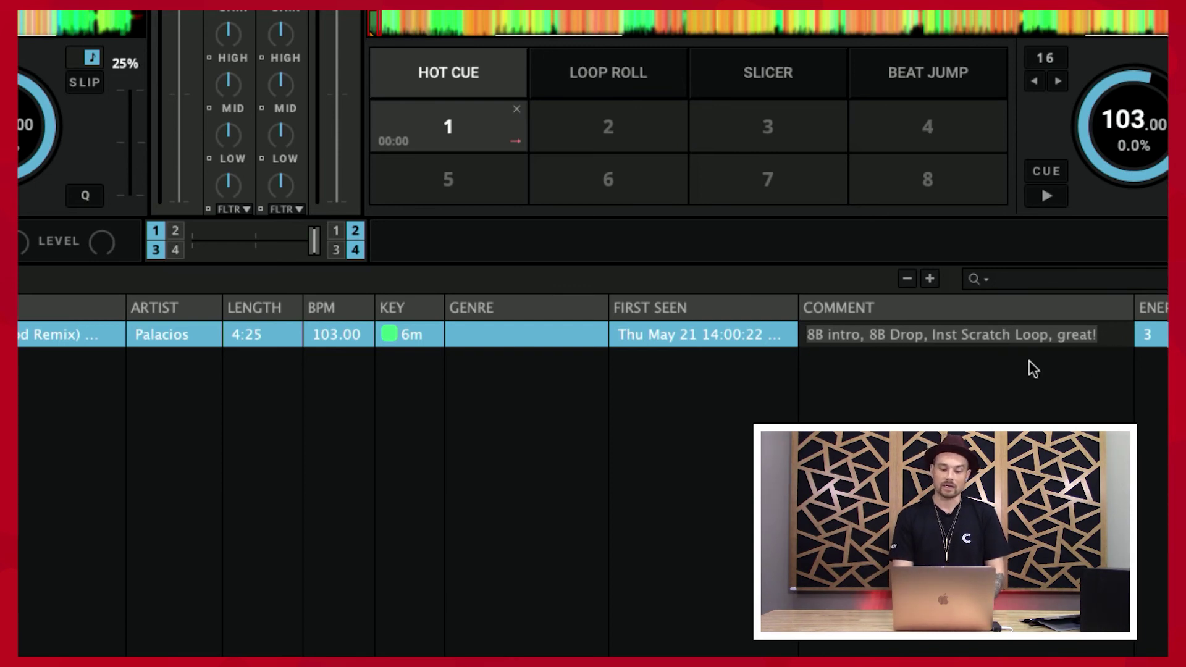
left_click(986, 366)
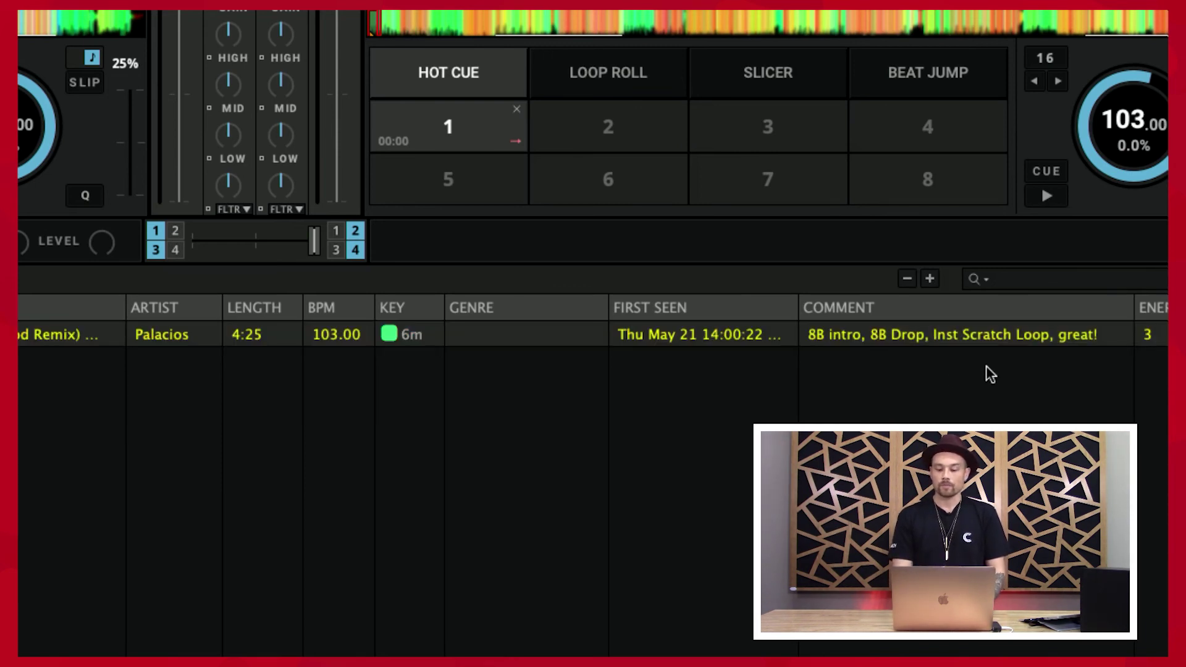
Enter Latin as Imagino's genre, then extend it to 'Latin, PNG'
left_click(477, 334)
left_click(477, 334)
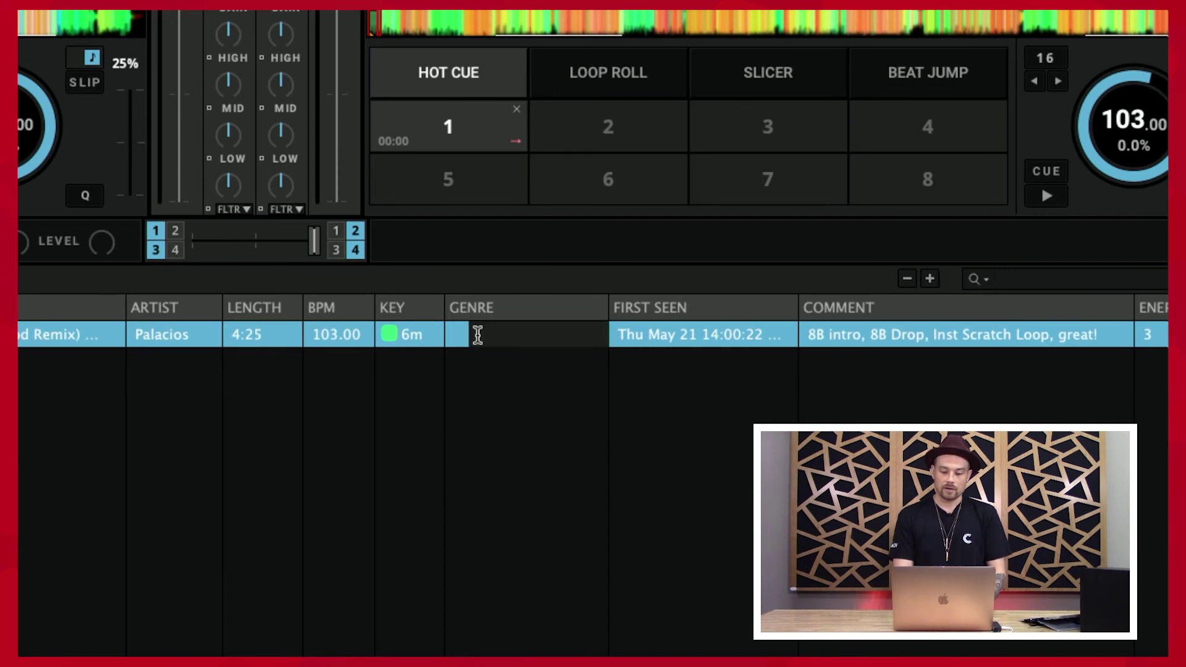
type("Latin")
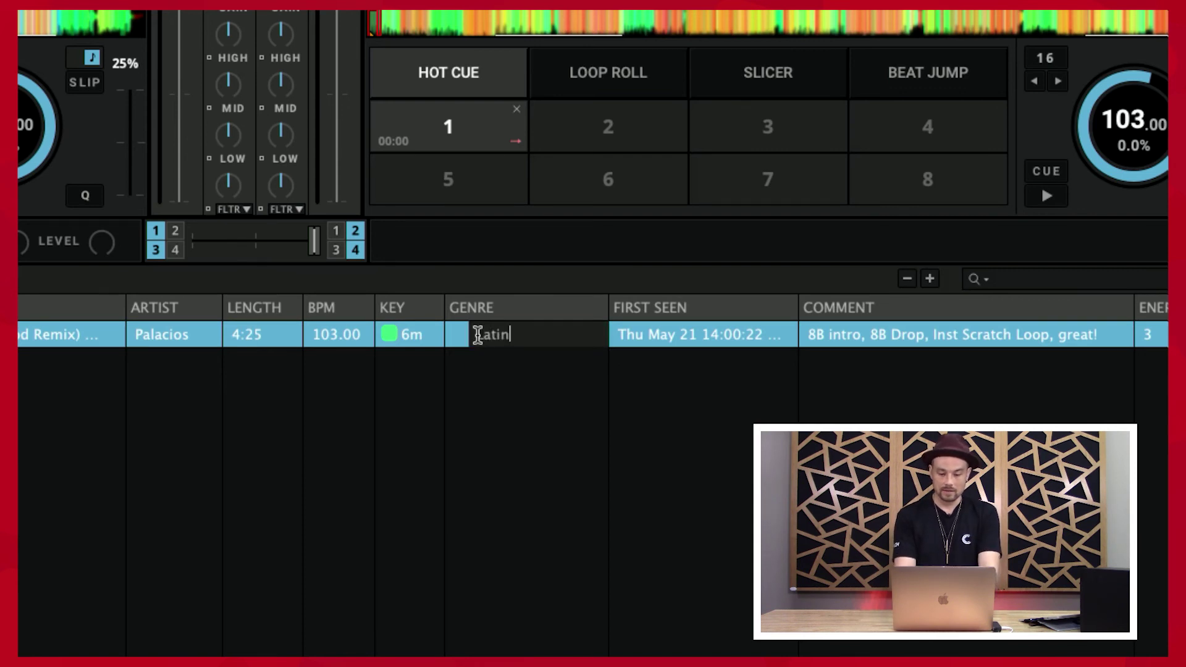
key("Return")
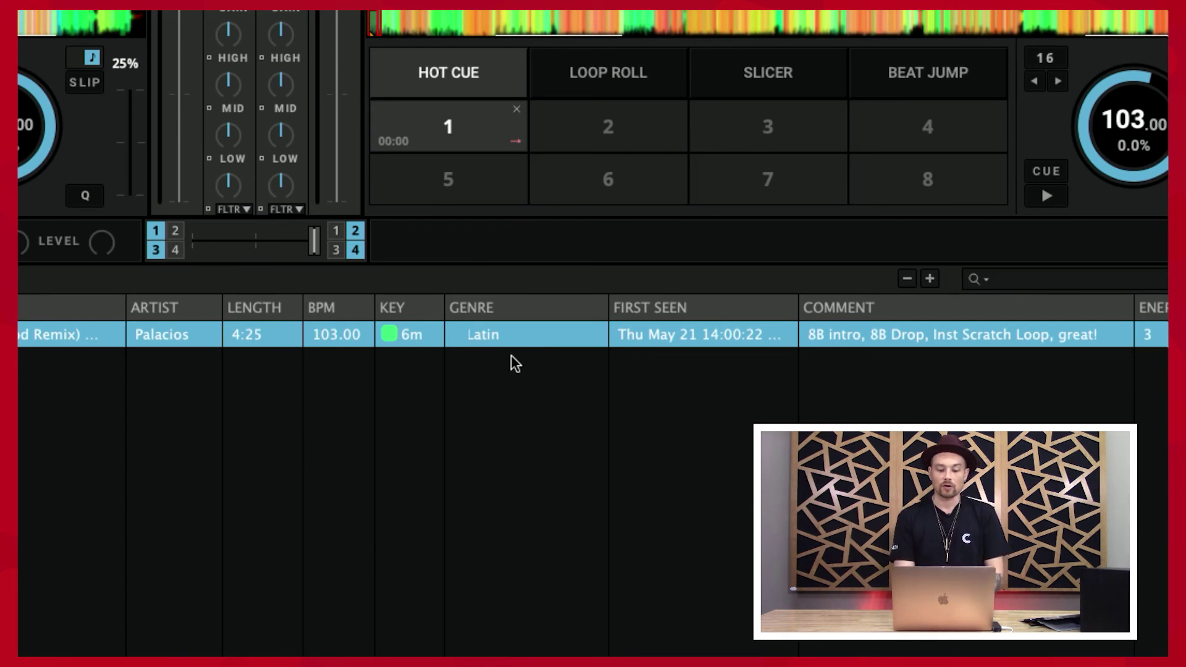
double_click(500, 343)
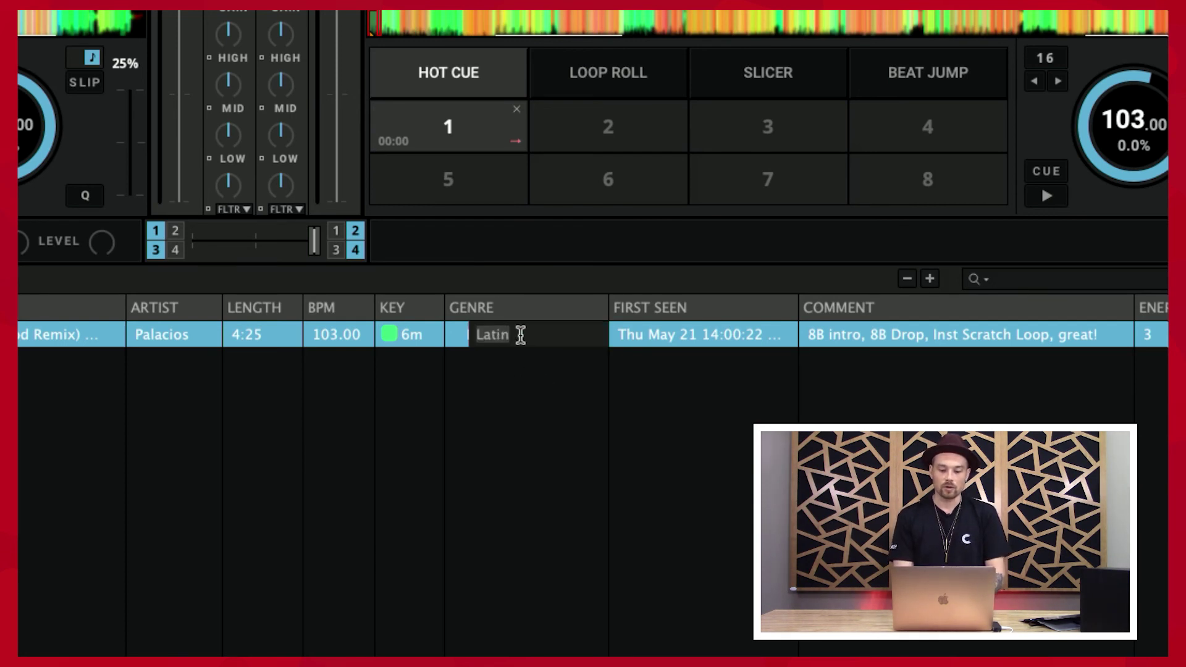
left_click(522, 334)
type(", ")
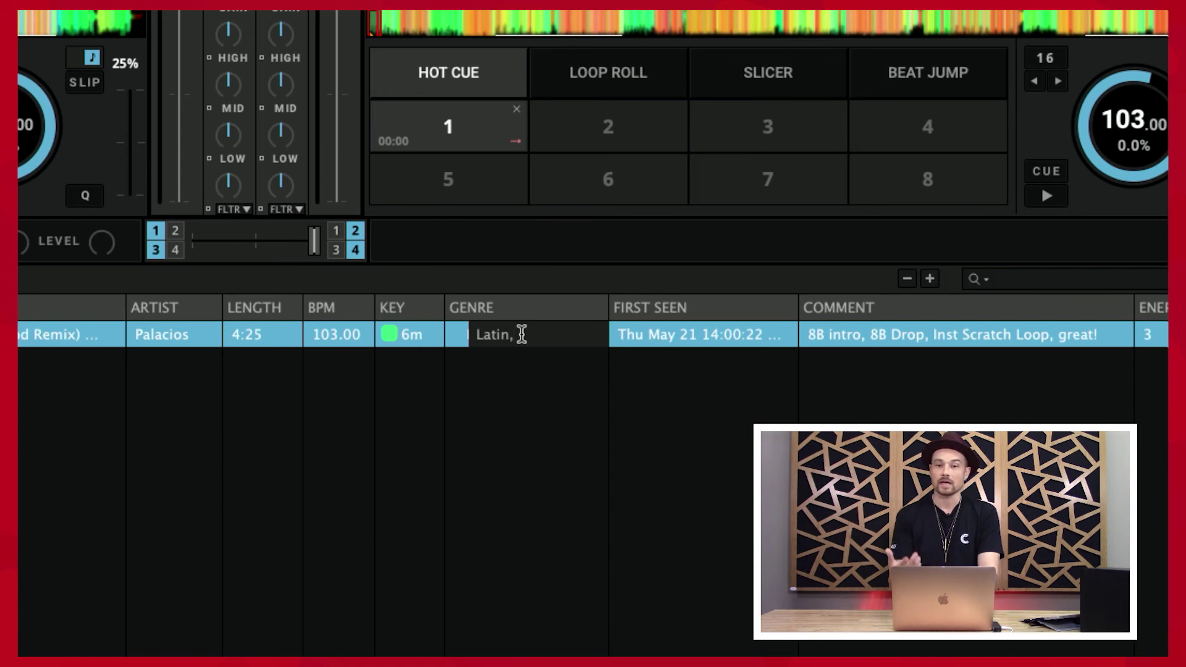
type("ENG")
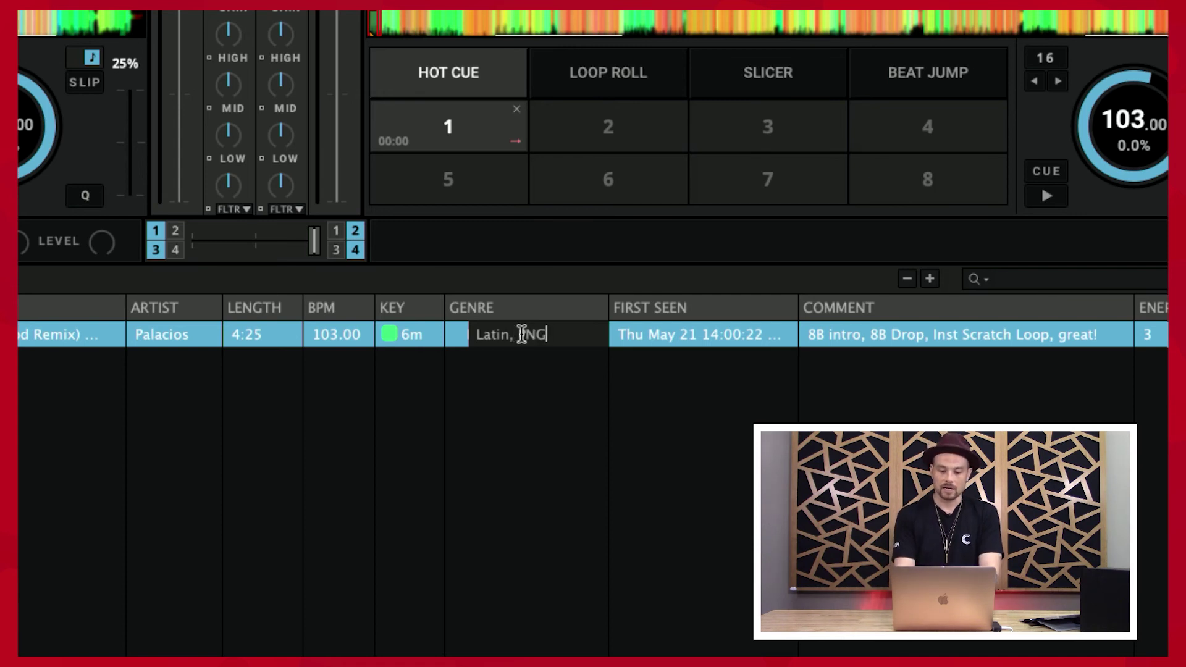
key("Return")
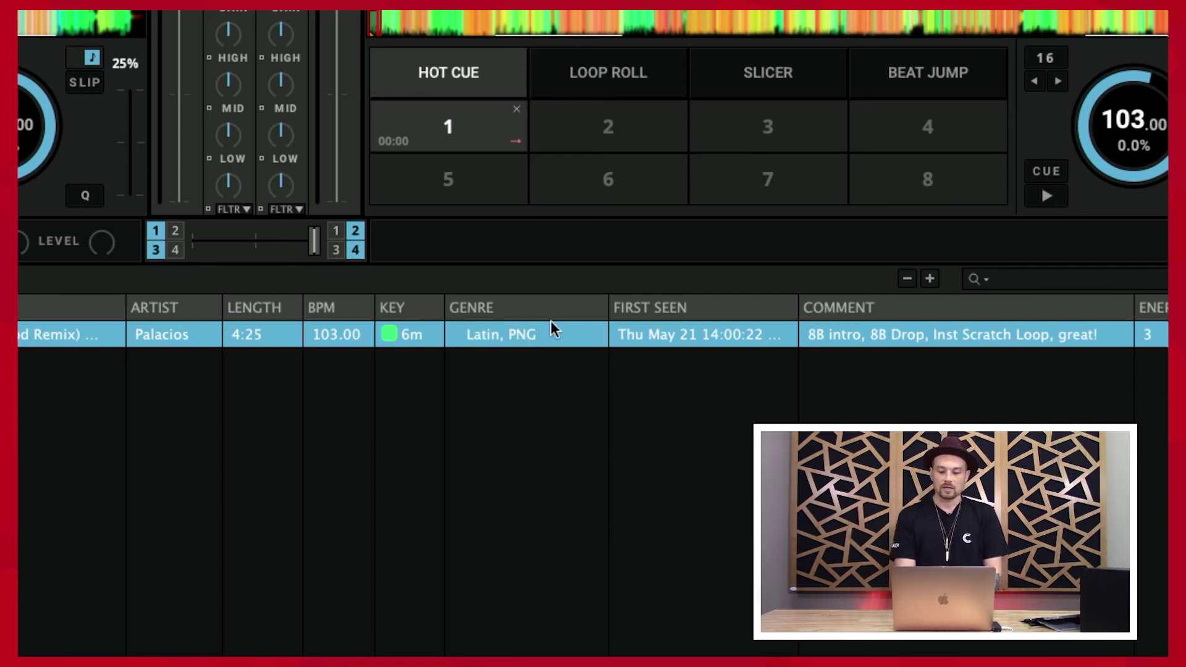